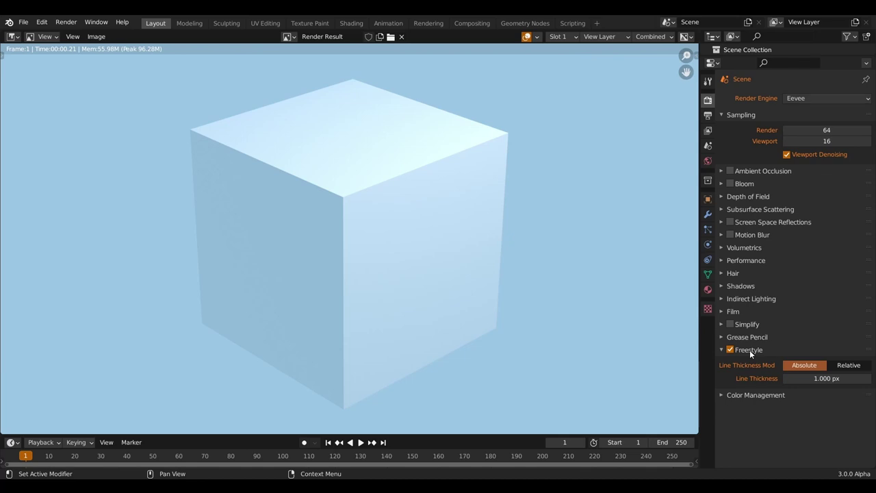
- Show the View Layer Freestyle Line Set panel, folding and re-expanding it to reveal LineSet's settings
click(707, 131)
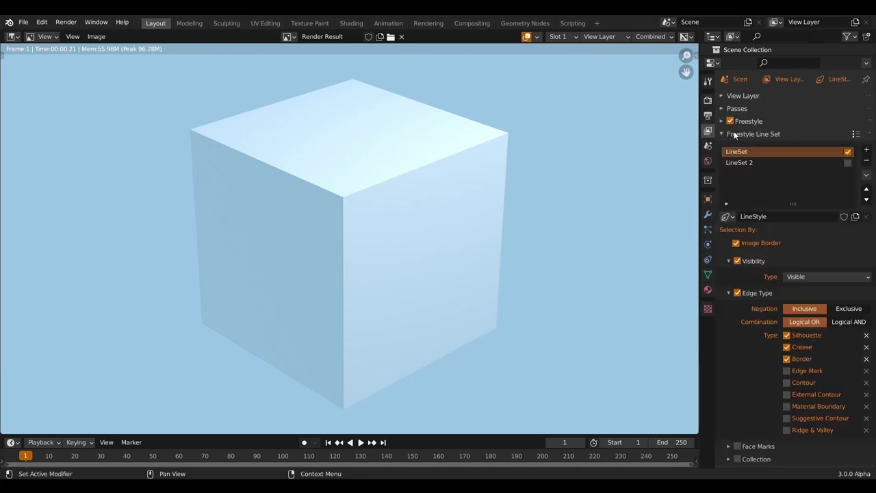
click(739, 135)
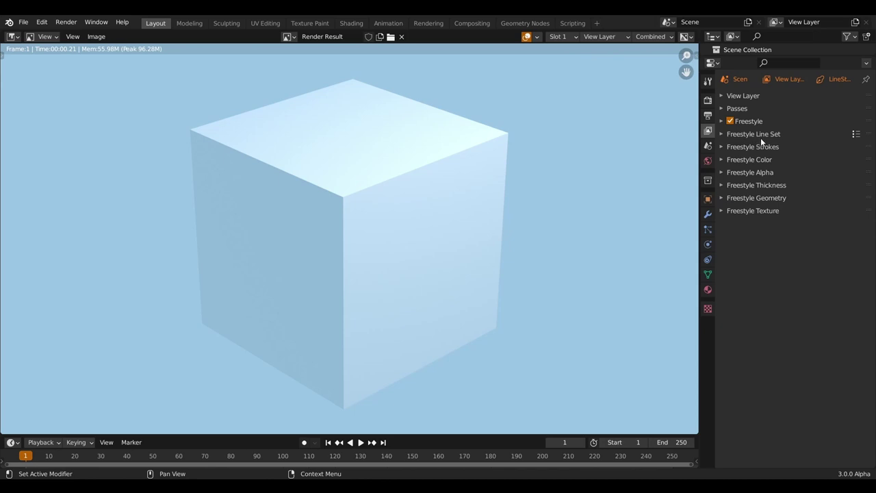
click(723, 134)
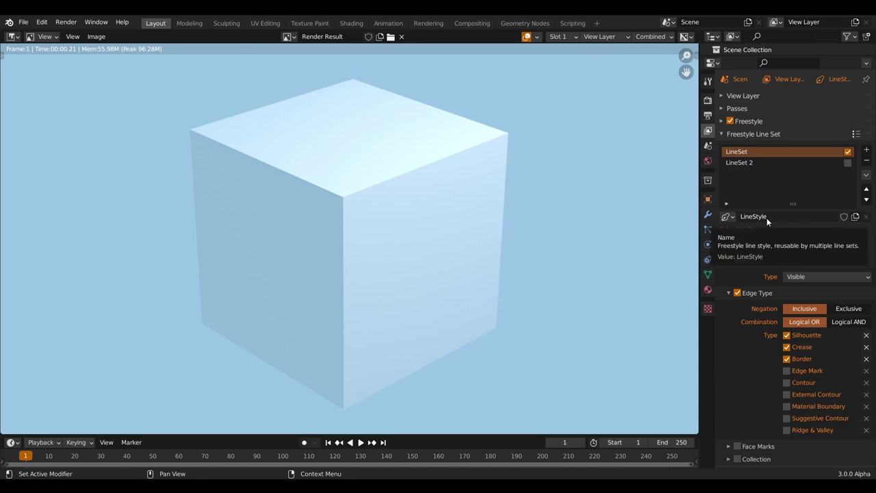
scroll(756, 332, down, 1)
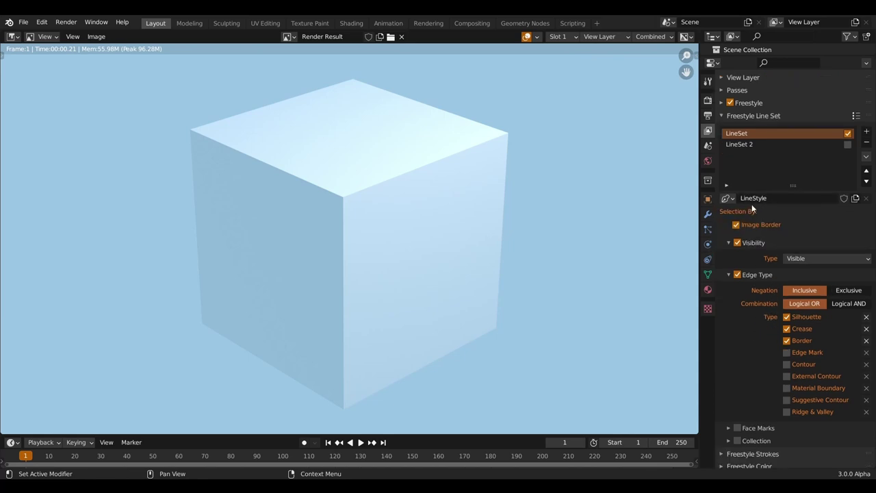
scroll(750, 192, up, 1)
scroll(752, 274, down, 4)
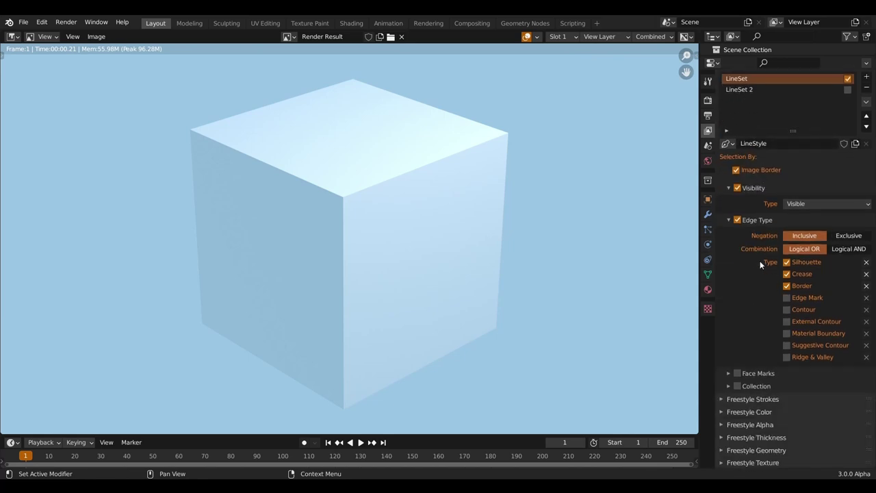
click(761, 398)
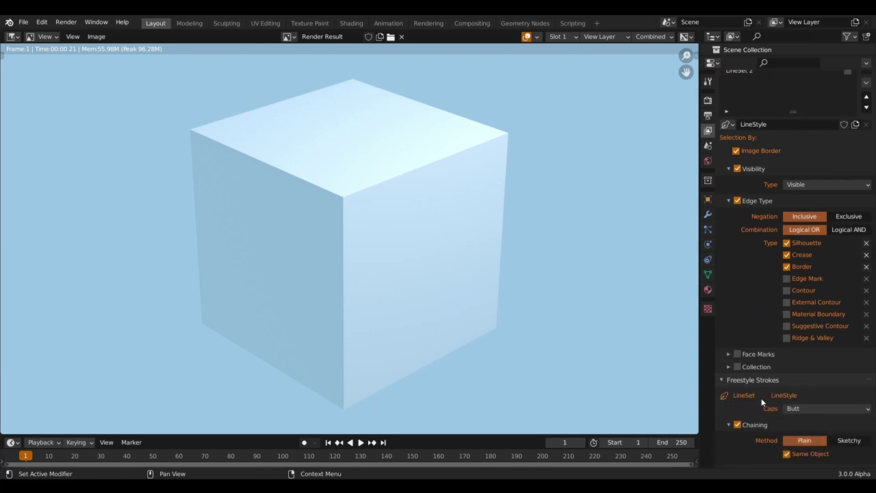
scroll(759, 393, down, 1)
scroll(752, 363, down, 6)
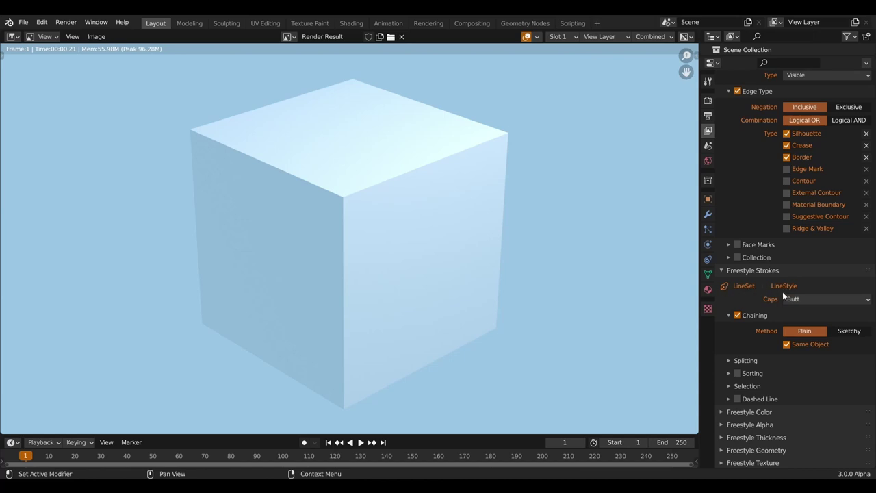
click(766, 411)
scroll(771, 383, down, 2)
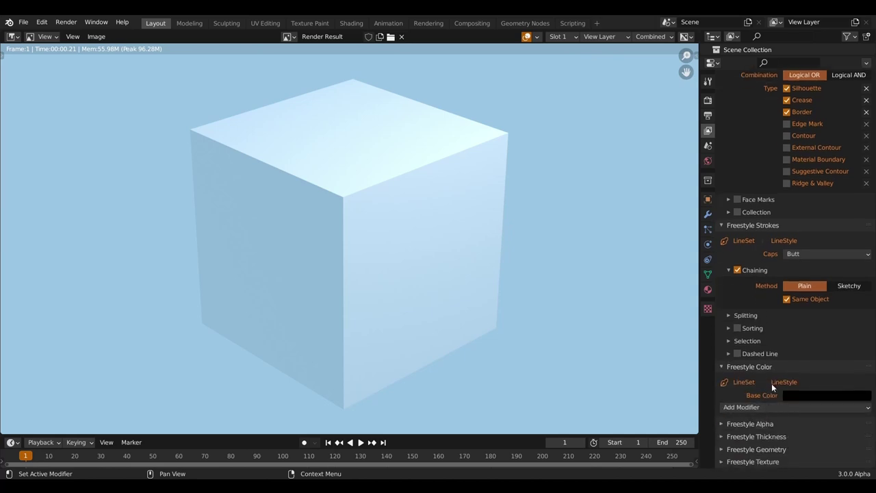
click(763, 423)
scroll(763, 418, down, 2)
click(761, 436)
scroll(761, 434, down, 3)
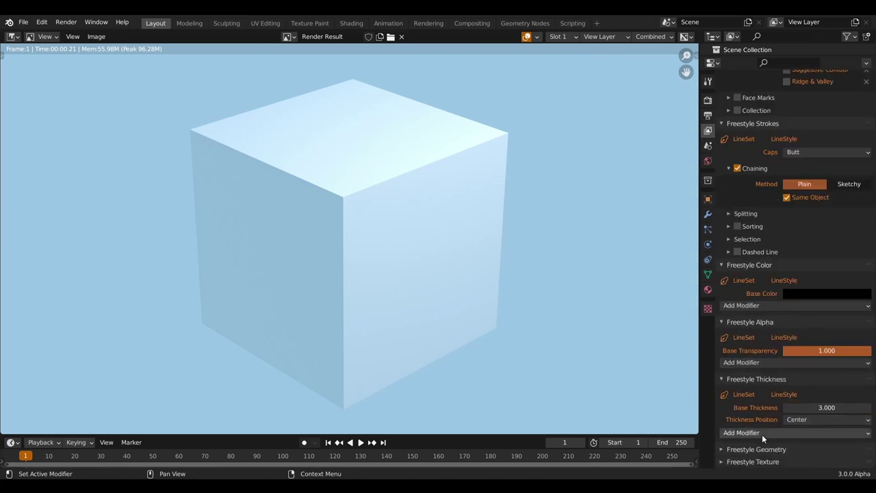
click(762, 380)
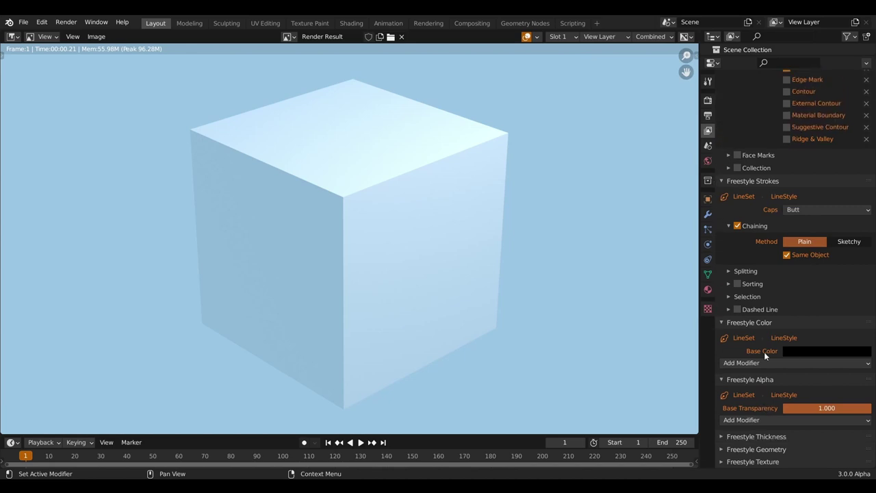
click(769, 381)
click(752, 364)
click(756, 272)
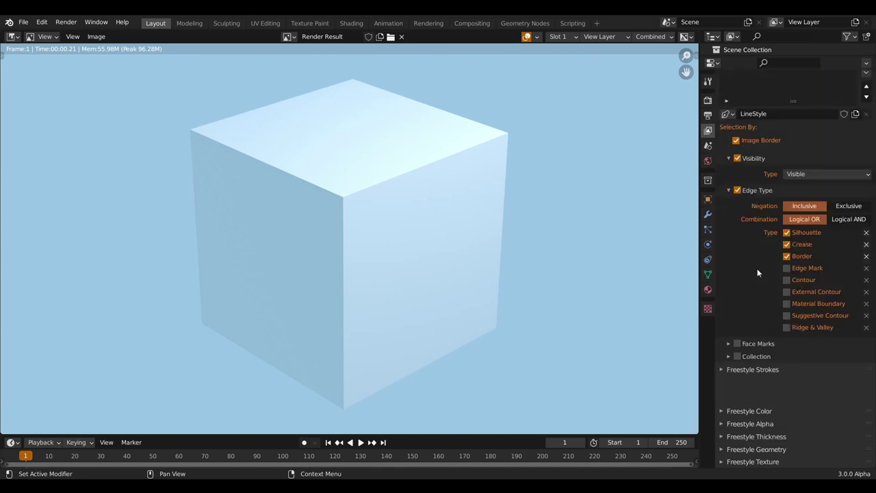
scroll(767, 390, up, 2)
scroll(766, 397, up, 2)
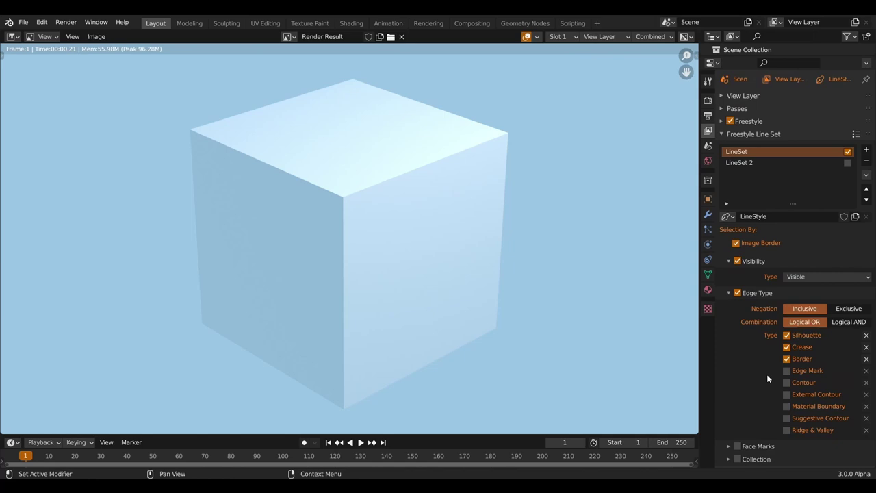
- Make LineSet 2 active and scroll through its settings using 'the second line style'
click(749, 162)
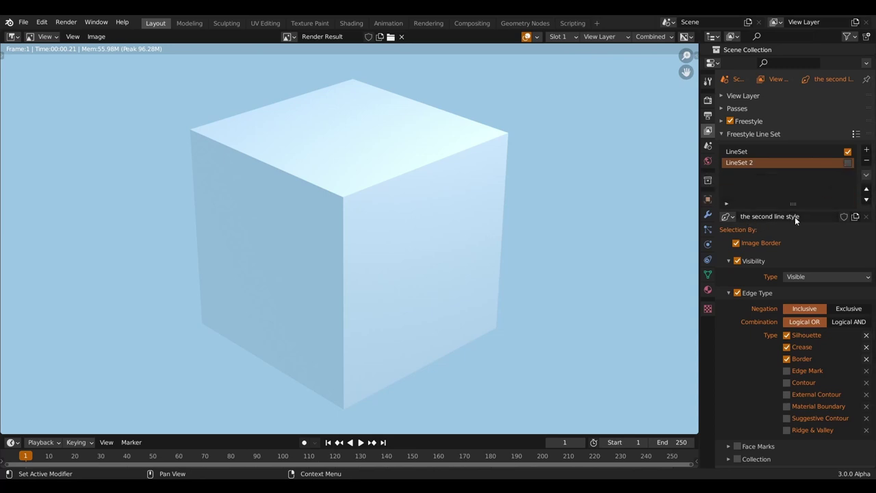
scroll(778, 223, down, 2)
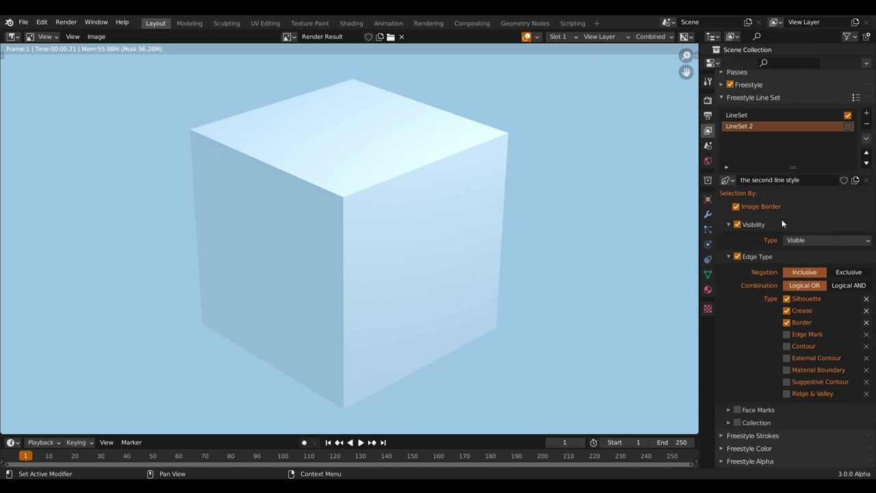
scroll(781, 219, down, 2)
scroll(747, 397, down, 4)
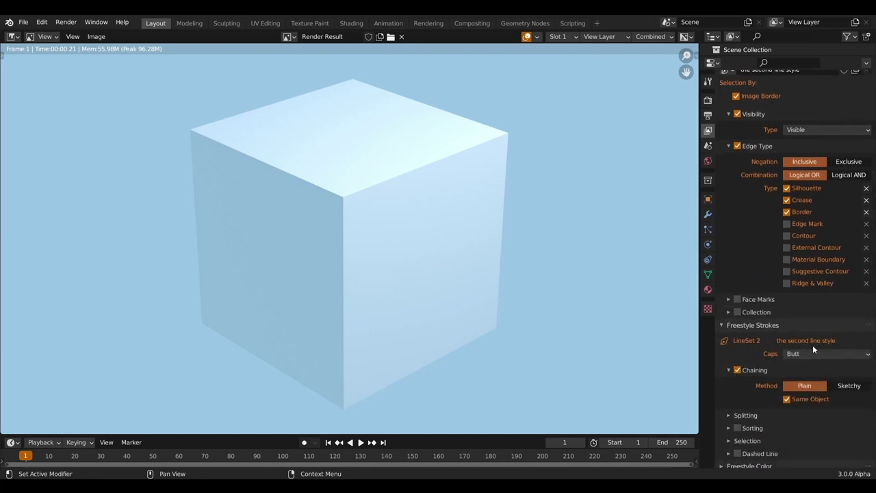
scroll(813, 345, up, 4)
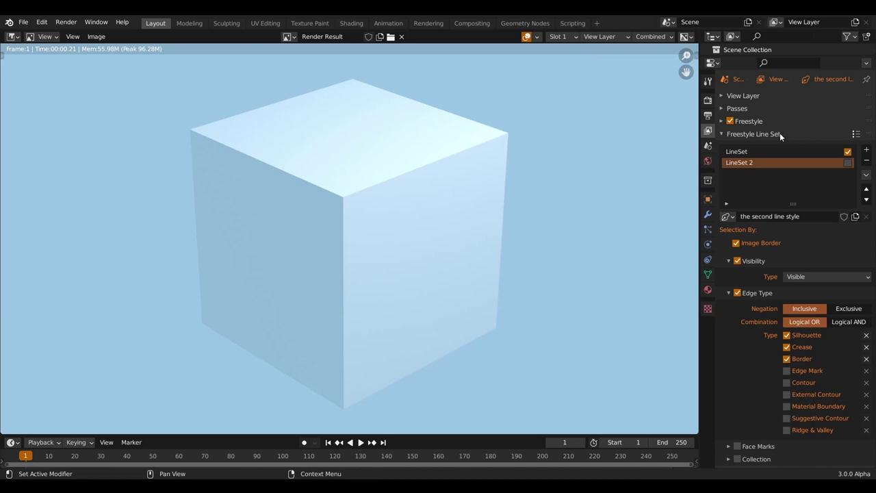
- Reselect LineSet and apply the Brush line style preset to it
click(773, 152)
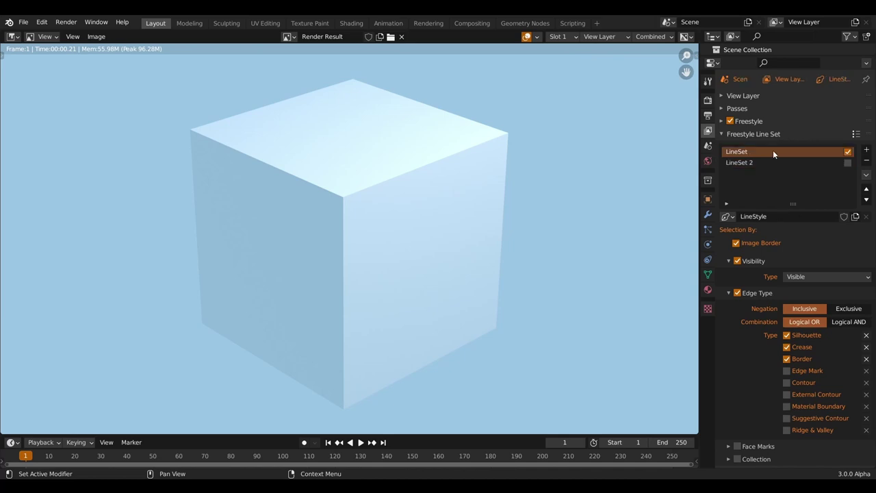
click(855, 136)
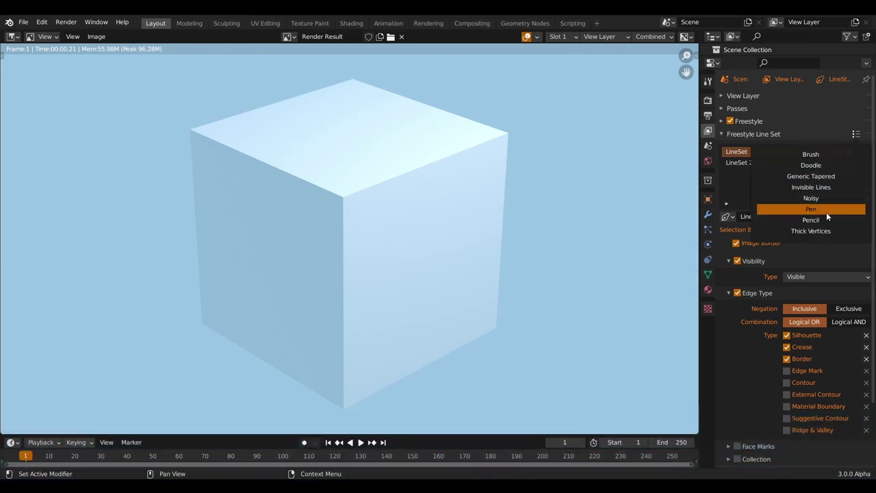
click(837, 190)
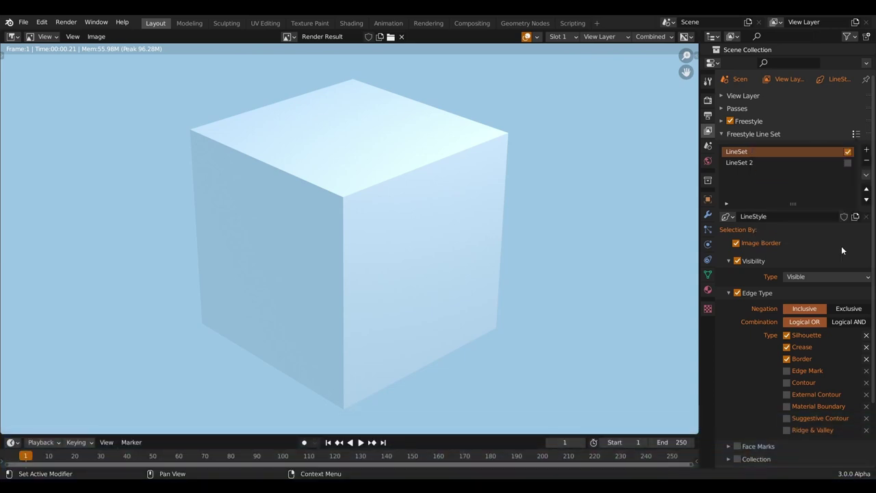
click(855, 134)
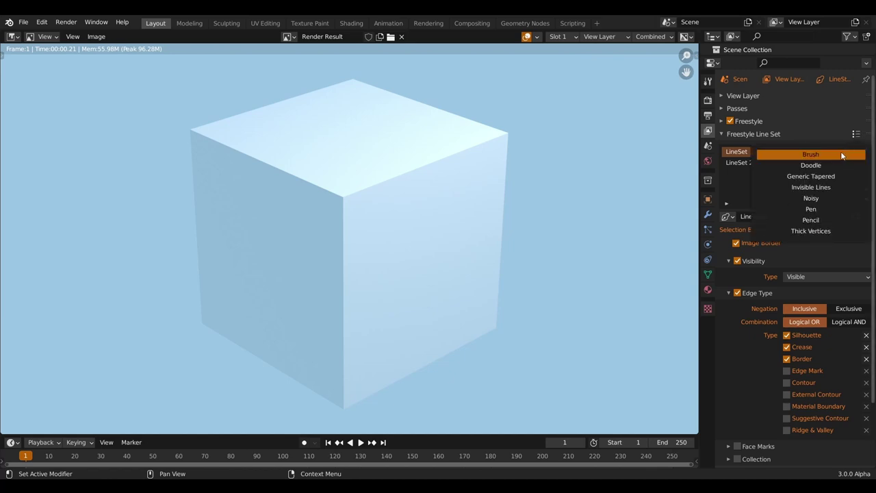
click(840, 152)
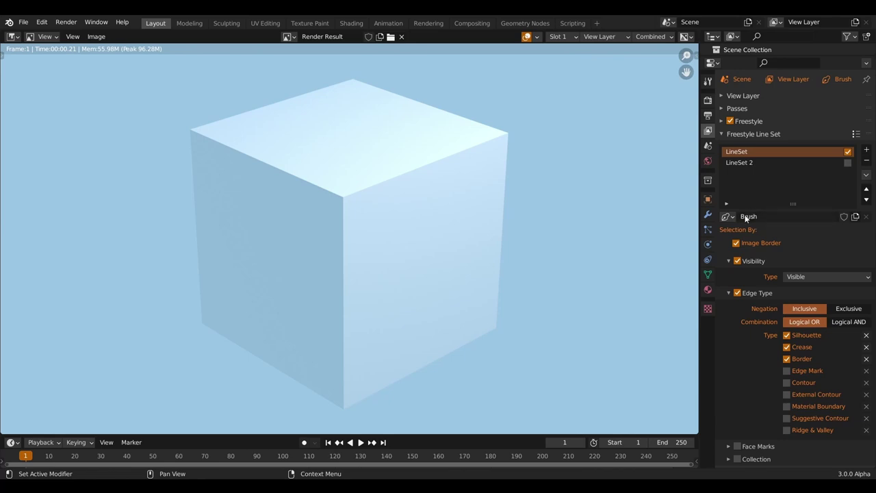
scroll(758, 403, down, 3)
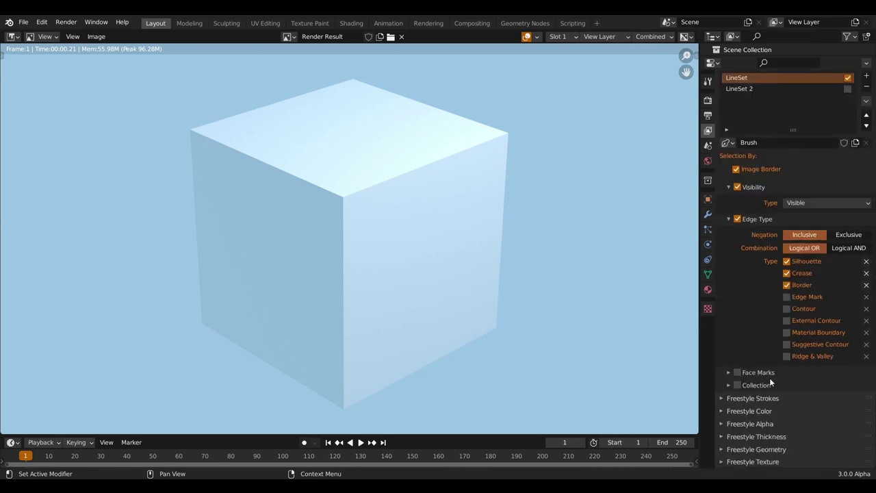
scroll(769, 377, up, 3)
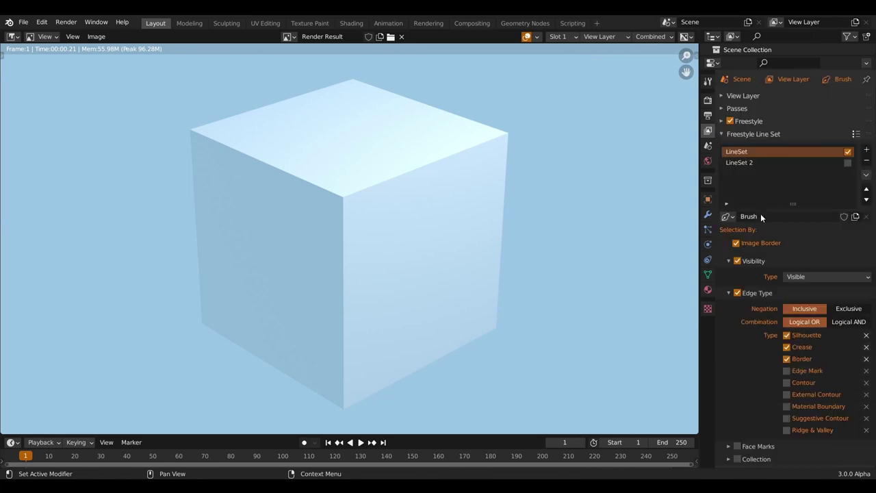
scroll(761, 216, down, 3)
- Inspect the Brush style's stroke settings and its base line colour
click(774, 397)
scroll(776, 397, down, 5)
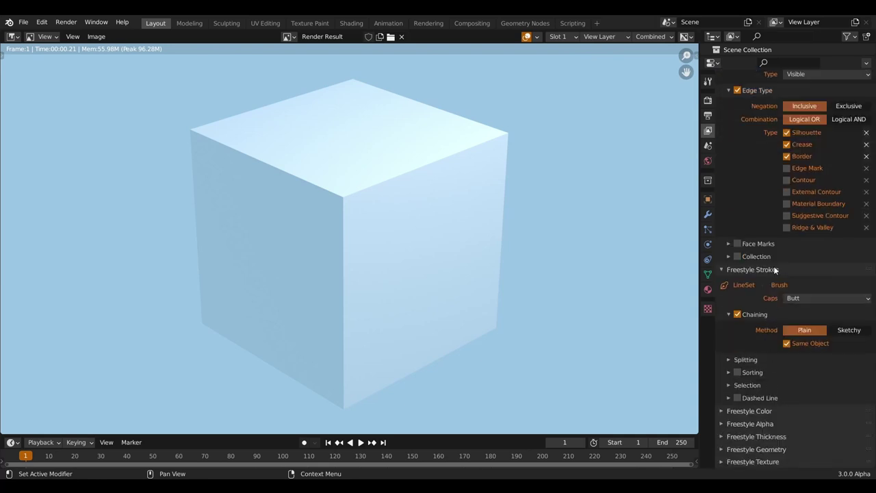
click(768, 270)
click(770, 408)
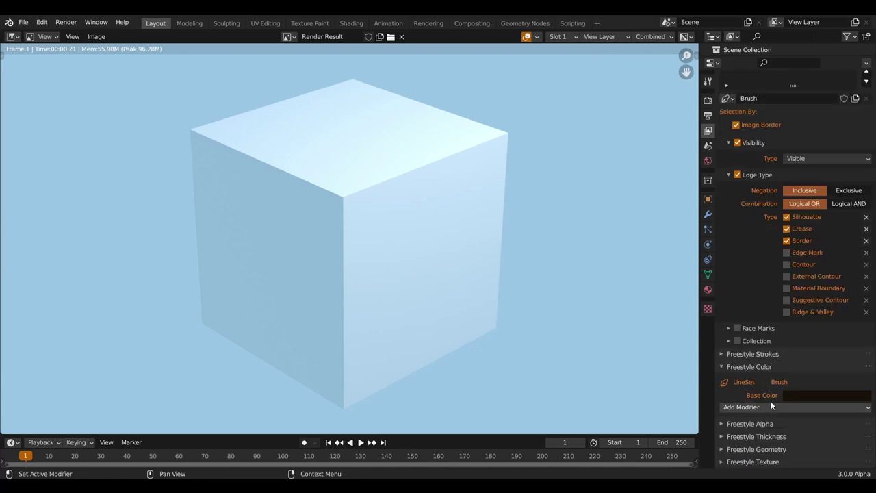
click(803, 395)
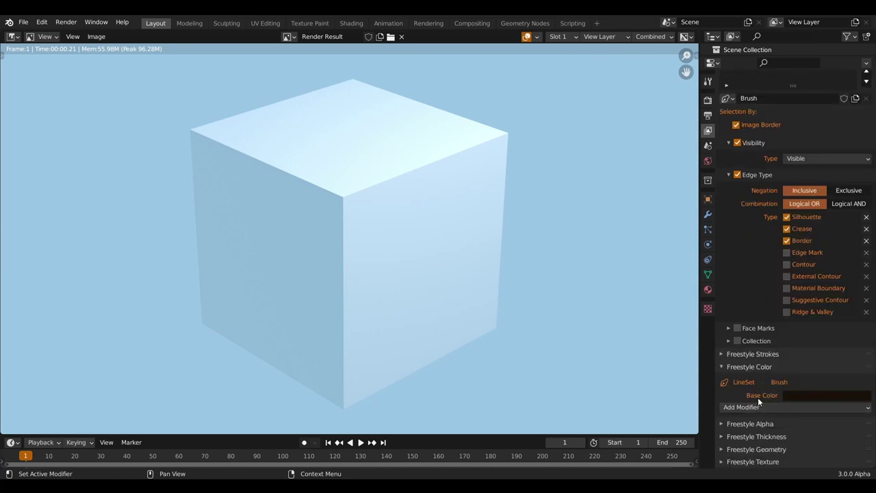
click(761, 368)
- Expand thickness (base 3.000, Along Stroke) and geometry (Sampling, Bezier Curve) panels
click(777, 436)
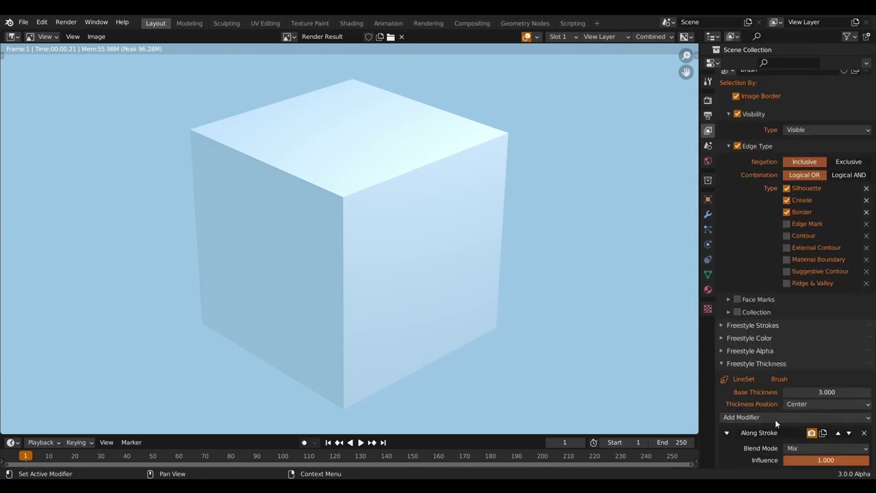
scroll(774, 419, down, 8)
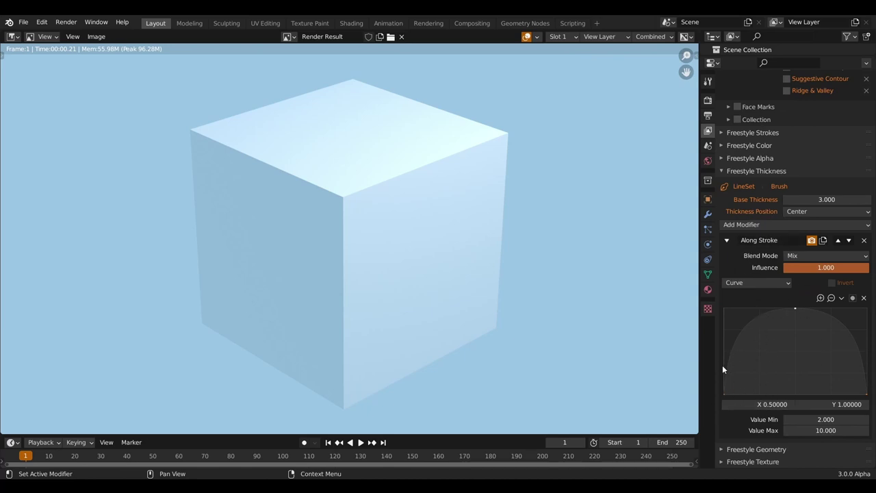
click(763, 448)
scroll(765, 437, down, 2)
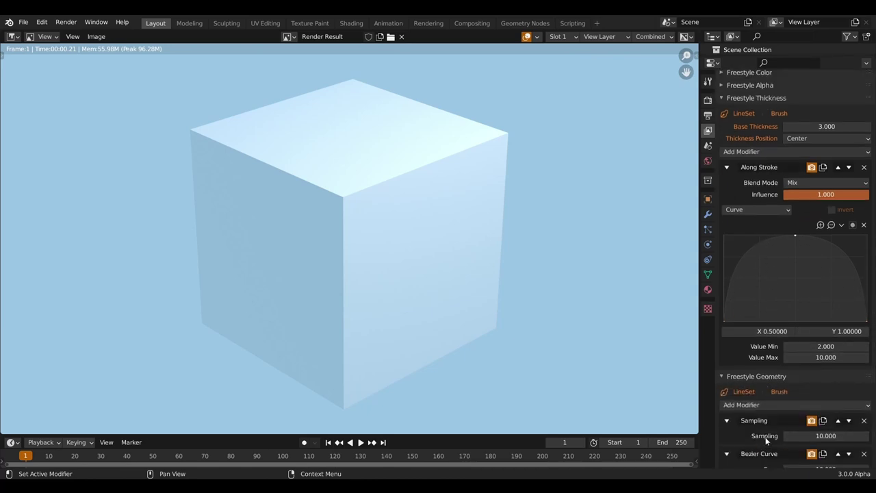
scroll(764, 436, down, 1)
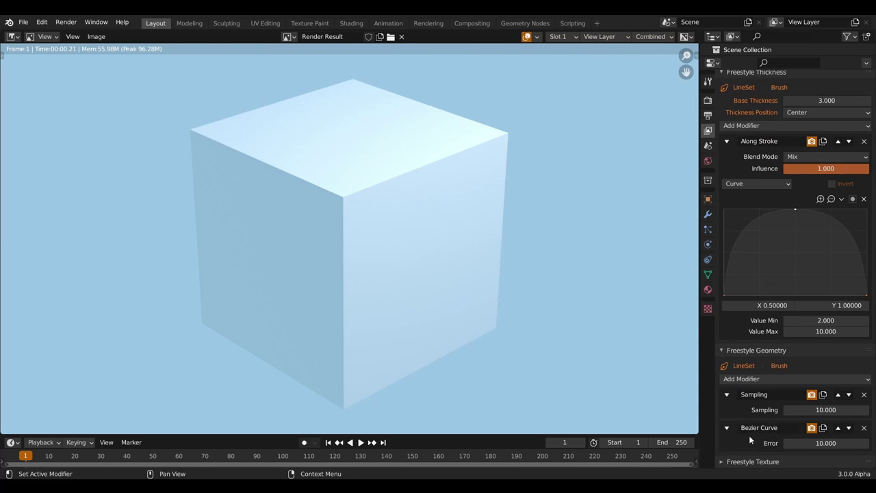
- Render the Brush outlines, then switch LineSet to the Noisy preset and render again
key(F12)
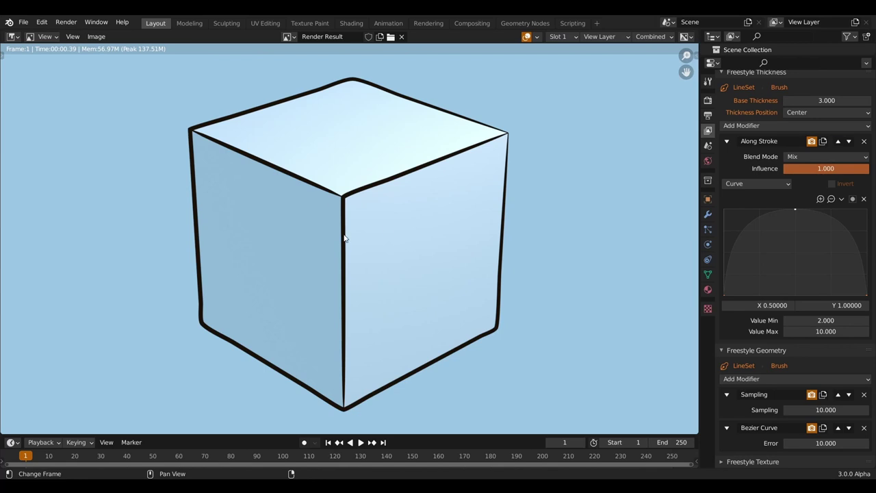
scroll(782, 312, up, 4)
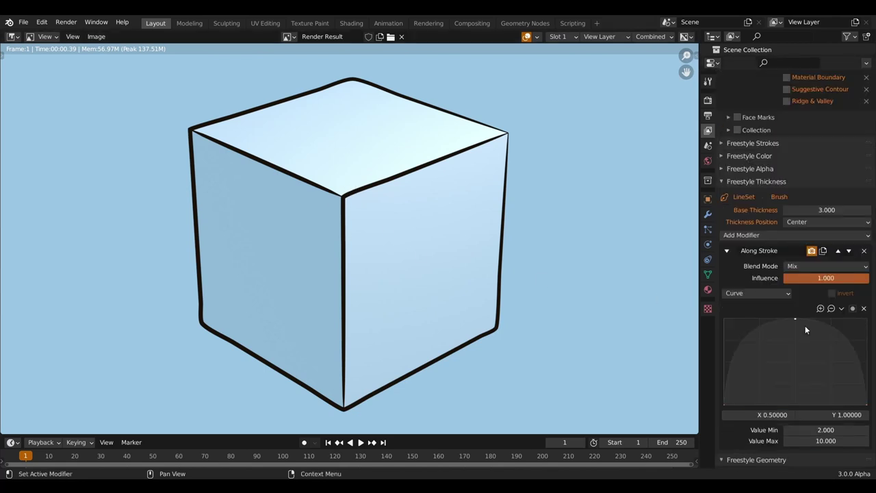
scroll(804, 325, up, 7)
scroll(805, 303, up, 4)
click(855, 134)
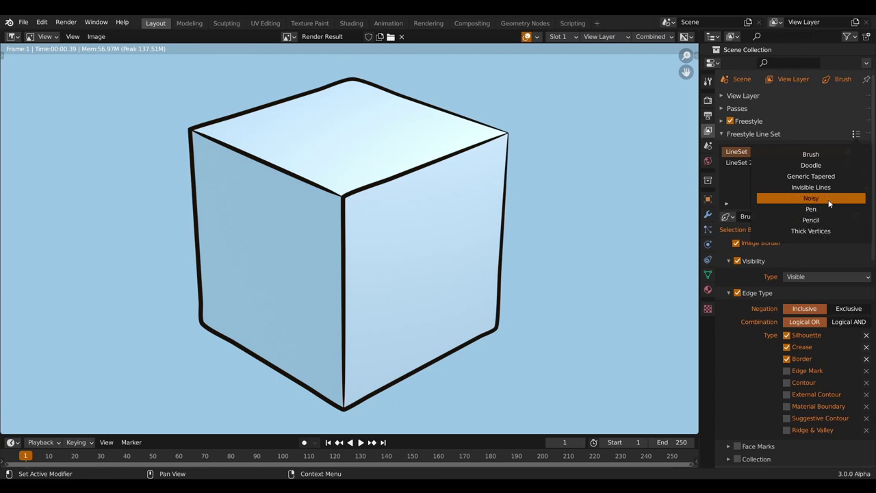
click(827, 198)
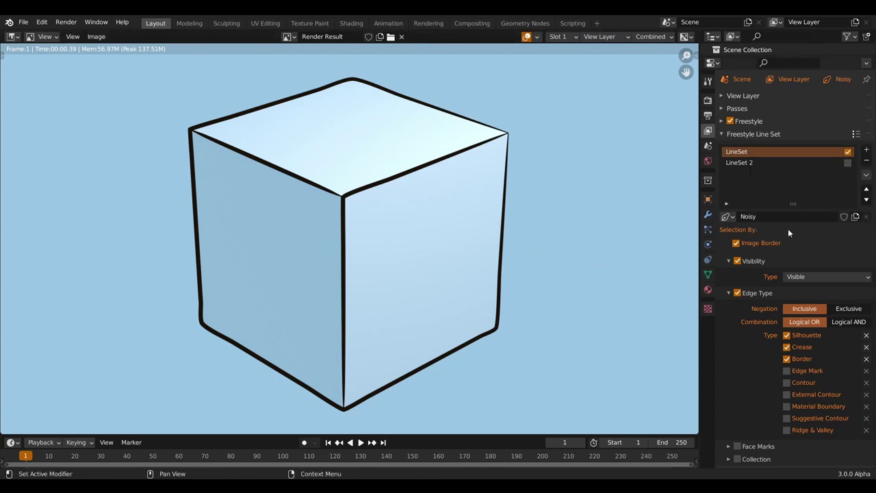
key(F12)
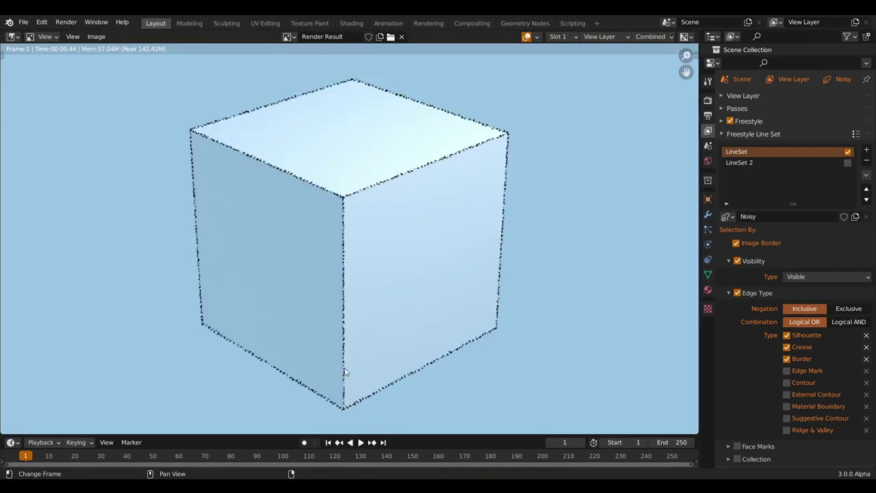
- Switch LineSet to the Pencil preset and render the cube with thin dark outlines
click(855, 134)
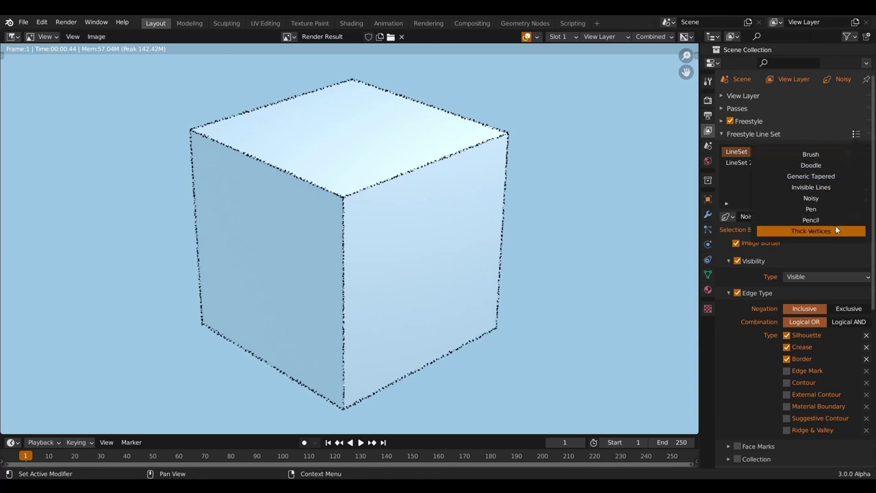
click(821, 220)
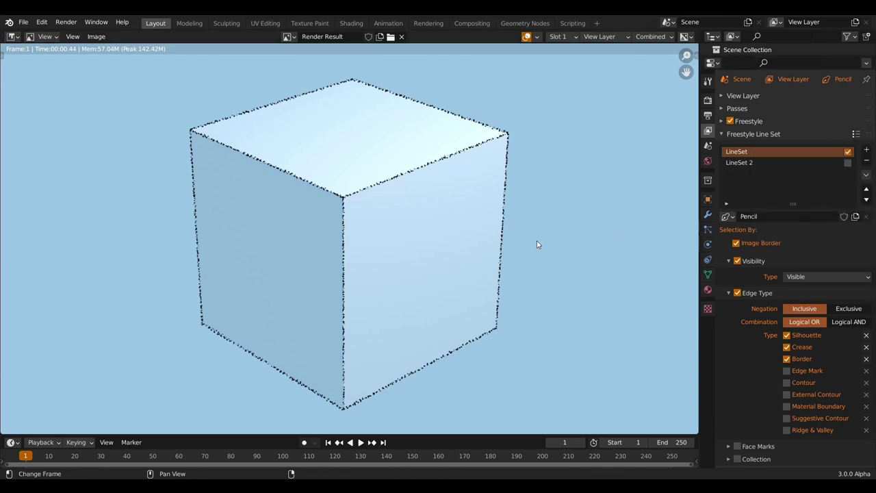
key(F12)
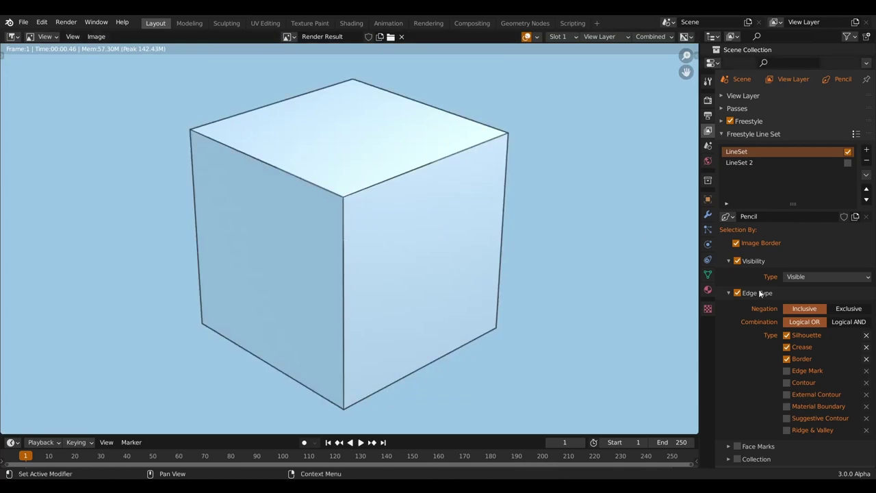
- Fold thickness and expand Pencil's geometry and stroke settings: Round caps, Sketchy chaining, 2 rounds
scroll(752, 303, down, 2)
scroll(753, 303, down, 3)
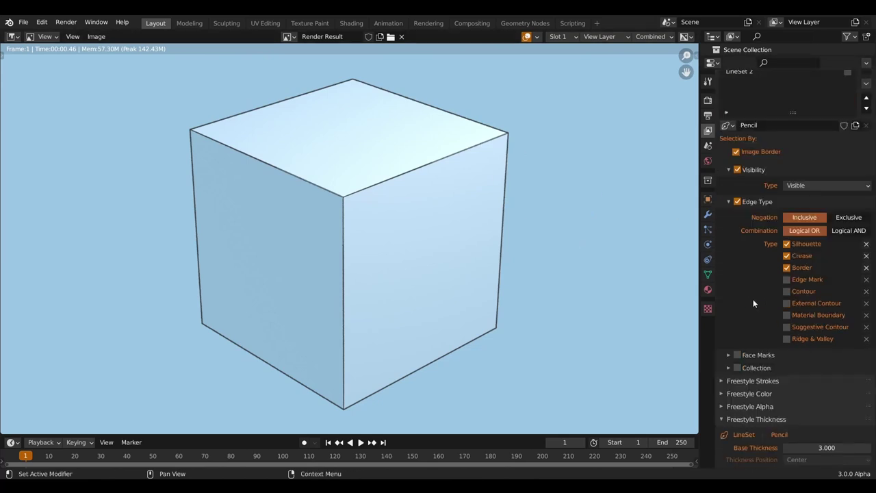
scroll(749, 322, down, 6)
scroll(753, 328, up, 3)
click(770, 328)
click(759, 340)
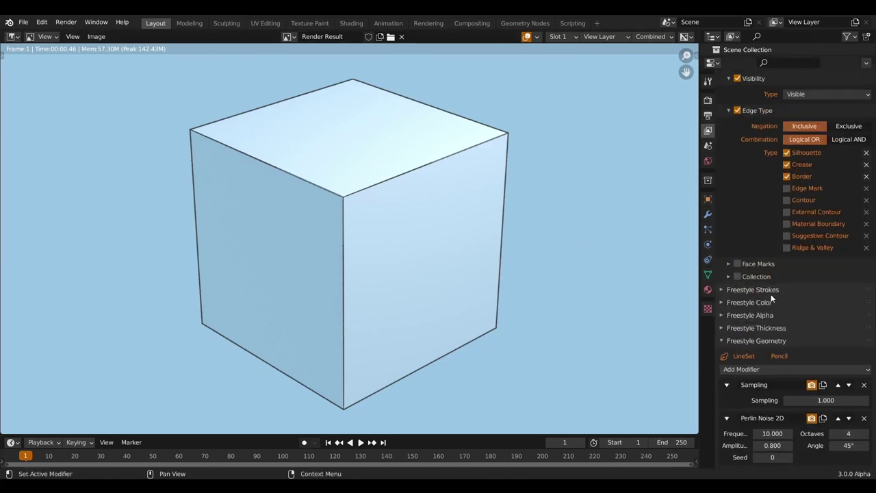
click(770, 293)
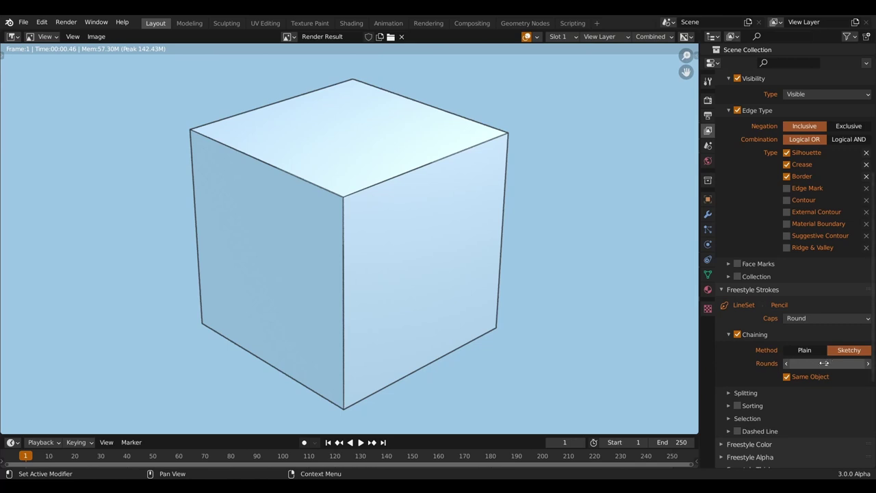
scroll(803, 378, down, 3)
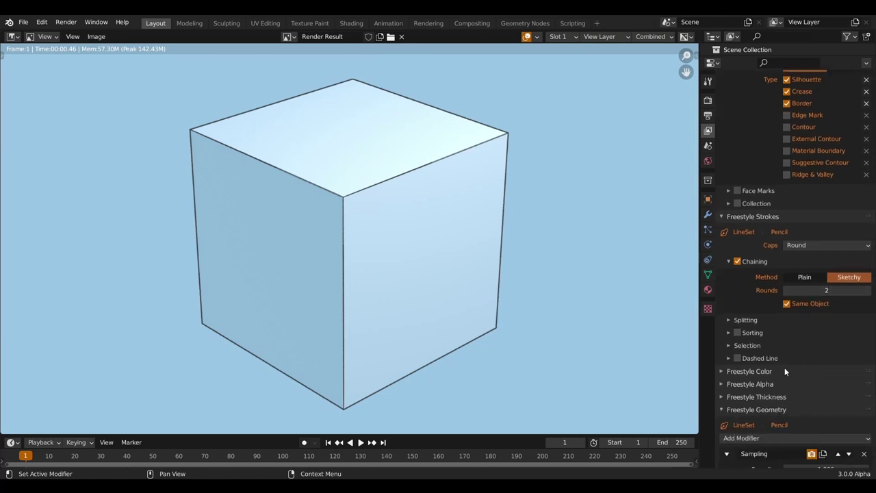
- Inspect the Pencil style's base line colour and transparency settings
click(780, 369)
scroll(780, 366, down, 3)
click(788, 327)
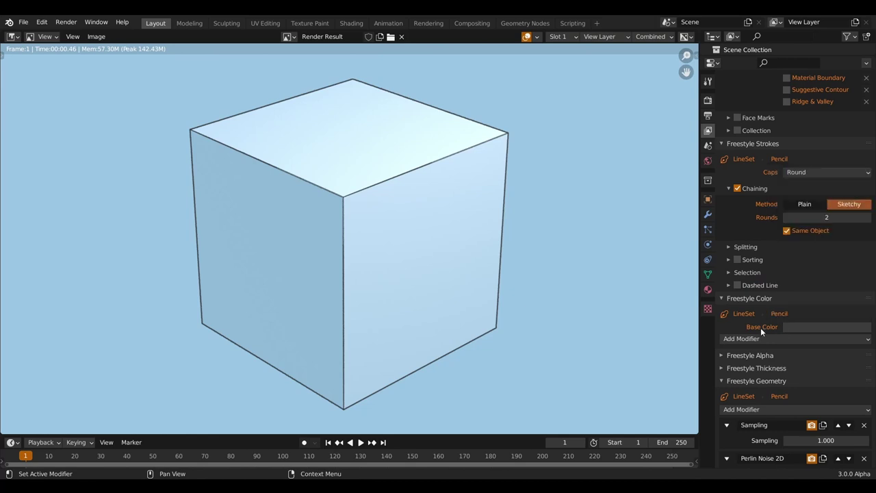
click(770, 354)
scroll(770, 355, down, 2)
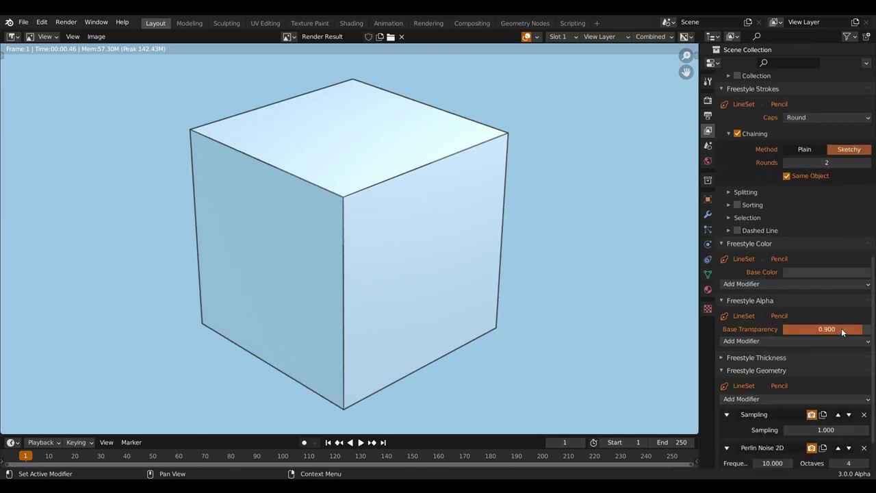
click(768, 300)
- Expand the Pencil thickness settings, look through them, then fold them away
click(774, 313)
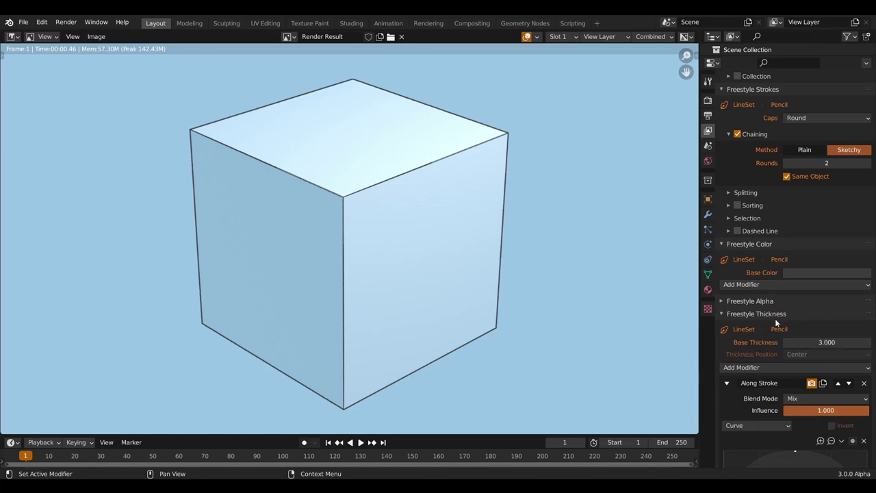
scroll(776, 342, down, 5)
scroll(777, 381, down, 2)
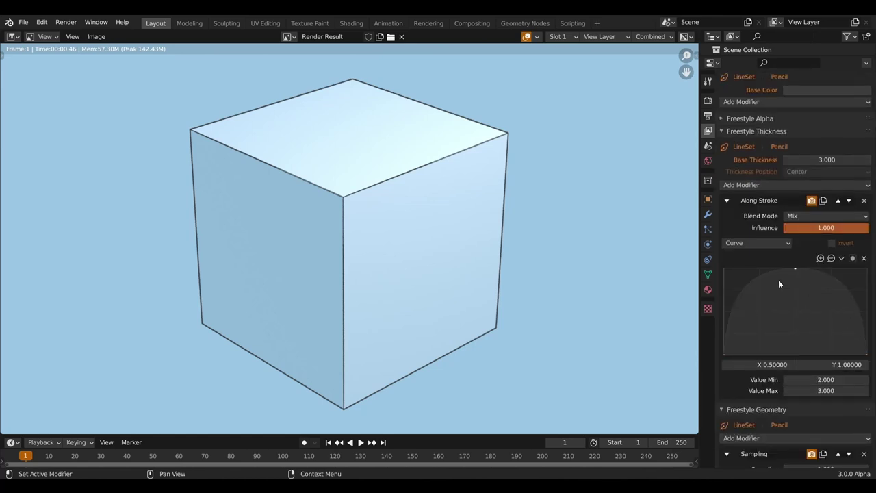
click(756, 131)
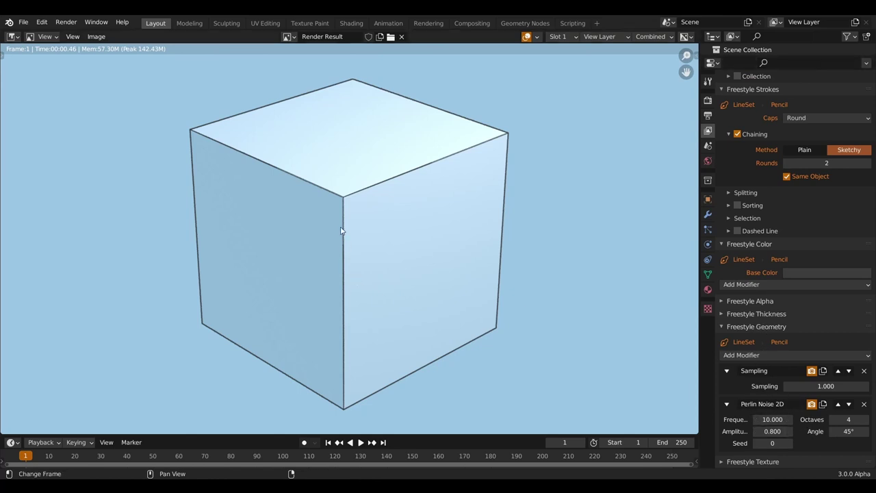
- Zoom the Render Result in and out to inspect the Pencil outlines
scroll(340, 228, up, 6)
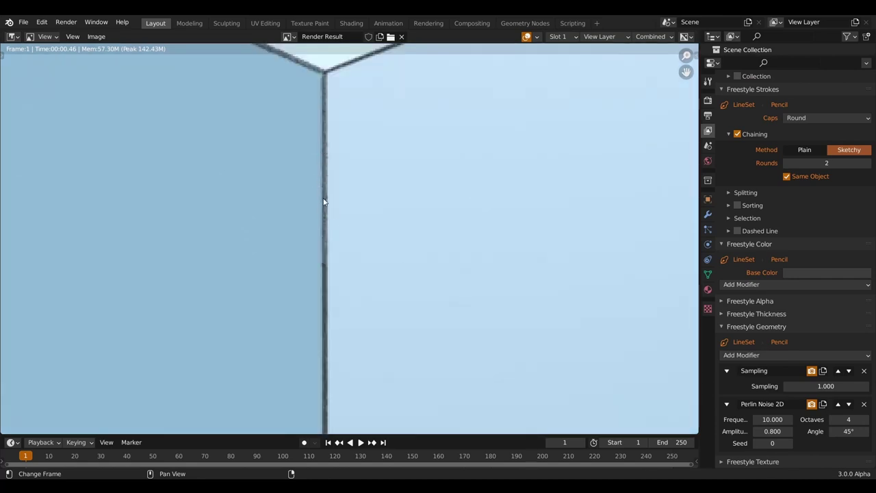
scroll(332, 214, down, 4)
scroll(332, 214, down, 1)
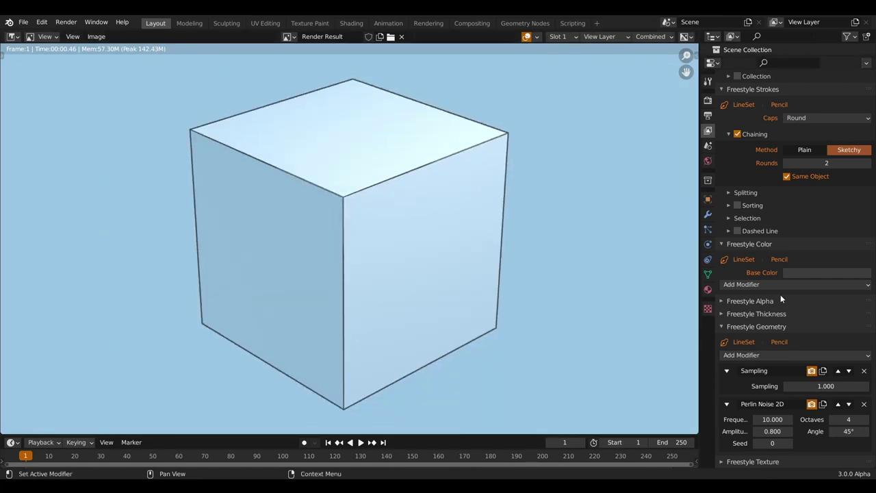
scroll(792, 295, up, 3)
scroll(793, 291, up, 7)
scroll(746, 202, up, 5)
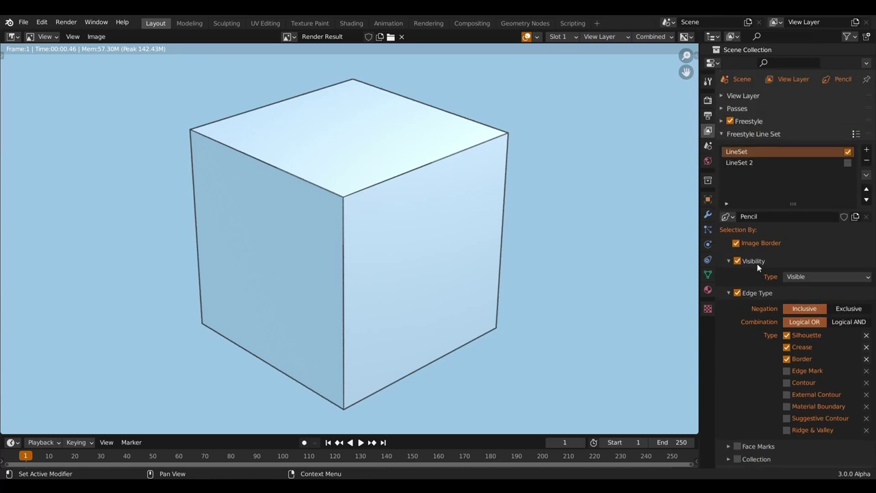
- Fold the line set, strokes, colour and geometry sections, briefly checking render settings
click(756, 134)
click(758, 146)
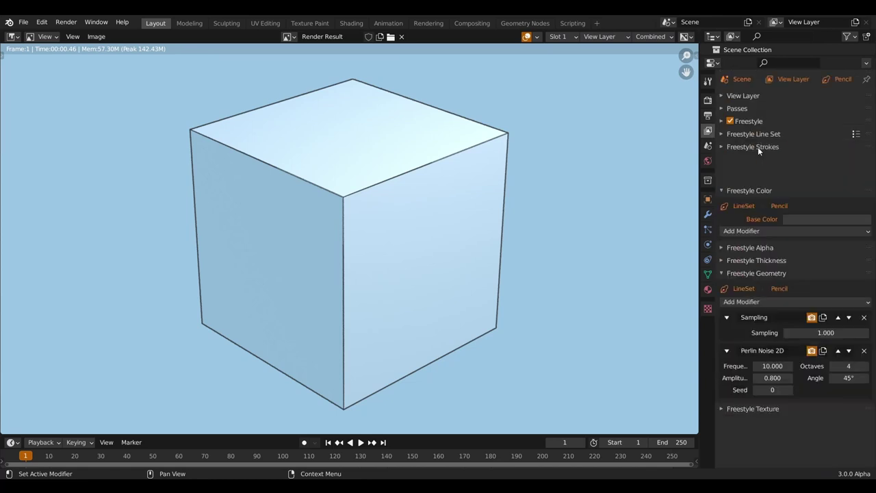
click(754, 158)
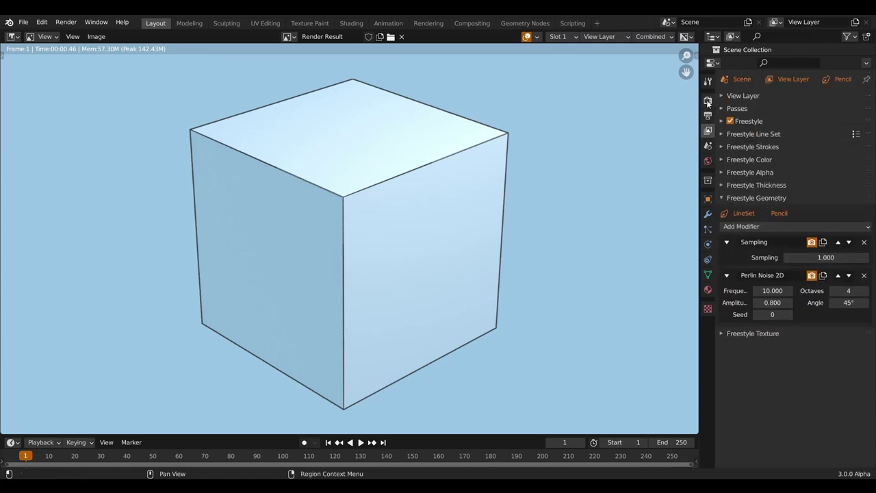
click(759, 134)
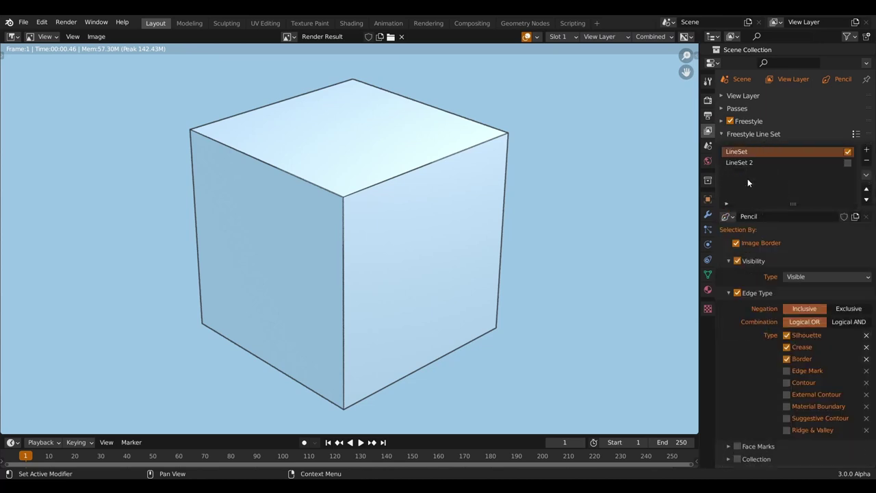
click(760, 135)
click(752, 197)
click(707, 101)
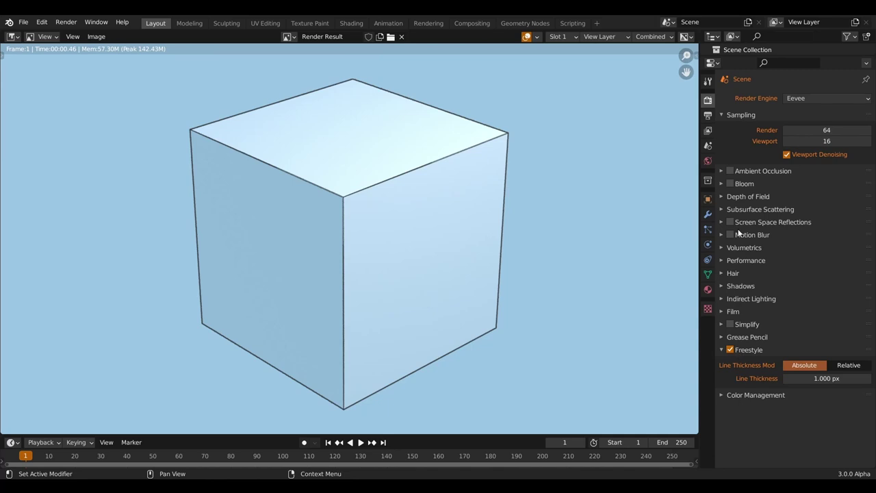
click(708, 130)
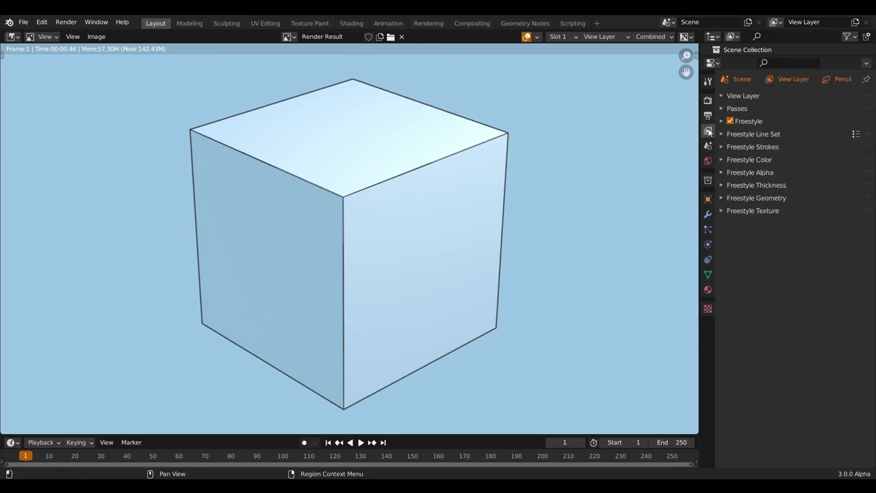
- Browse line set, strokes and preset list, then show render settings: Freestyle at 1.000 px Absolute
click(749, 133)
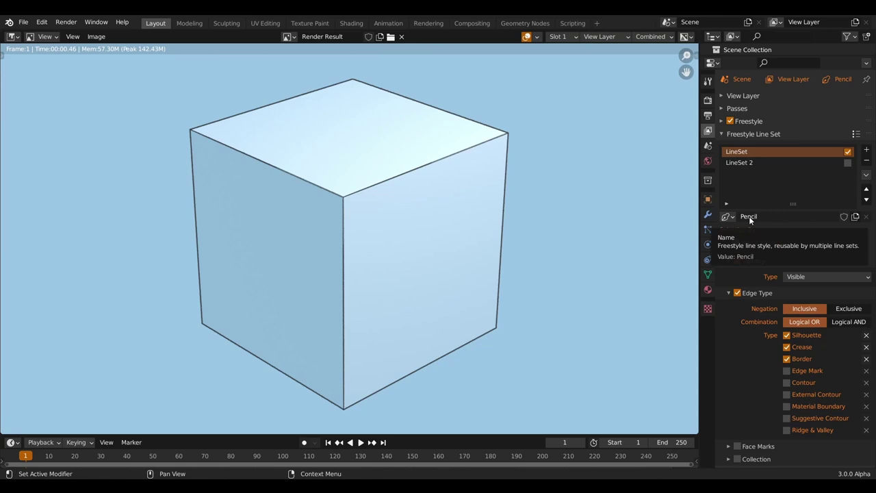
click(747, 134)
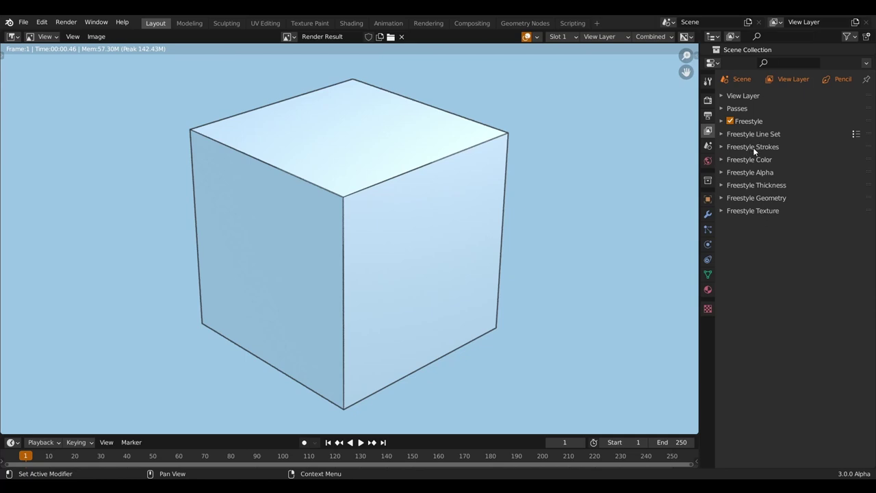
click(753, 147)
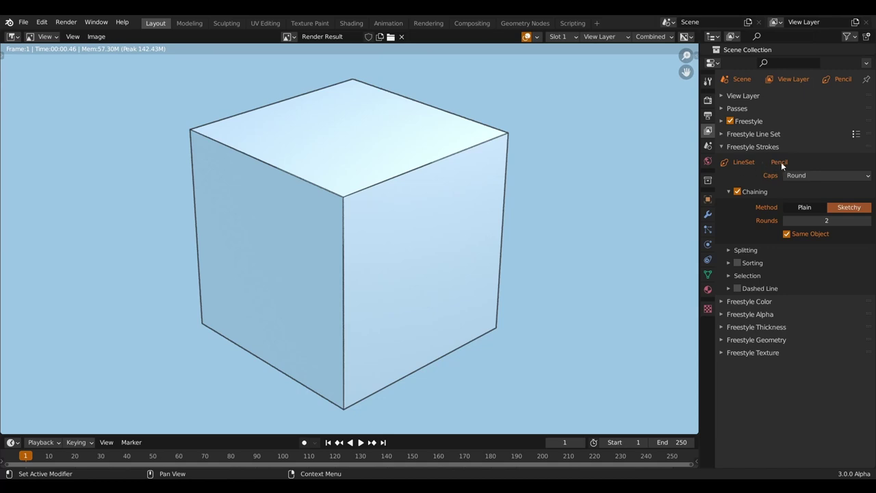
click(856, 135)
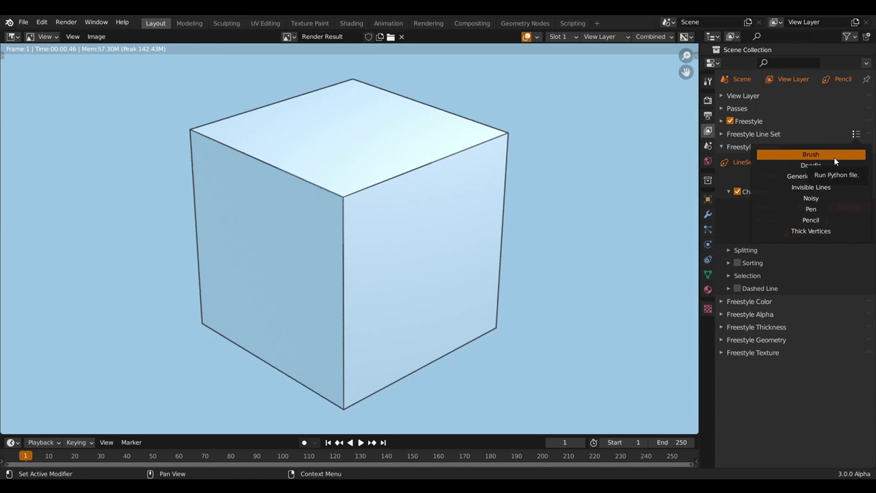
click(750, 146)
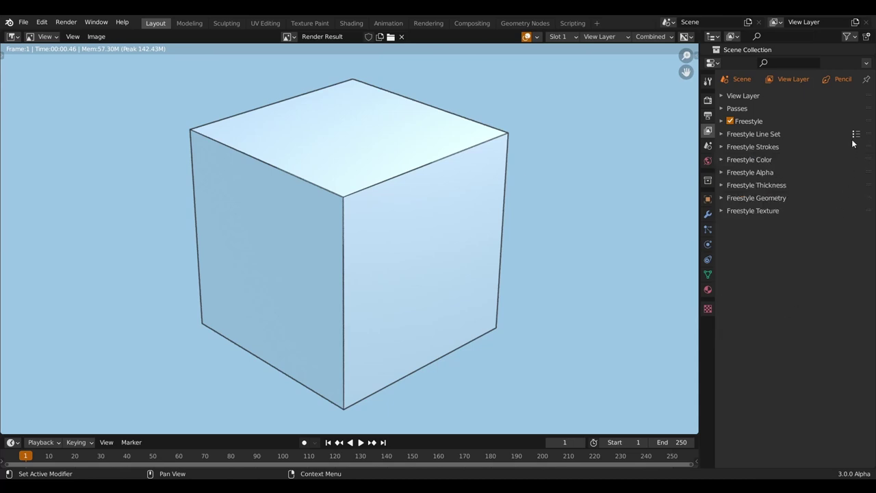
click(707, 100)
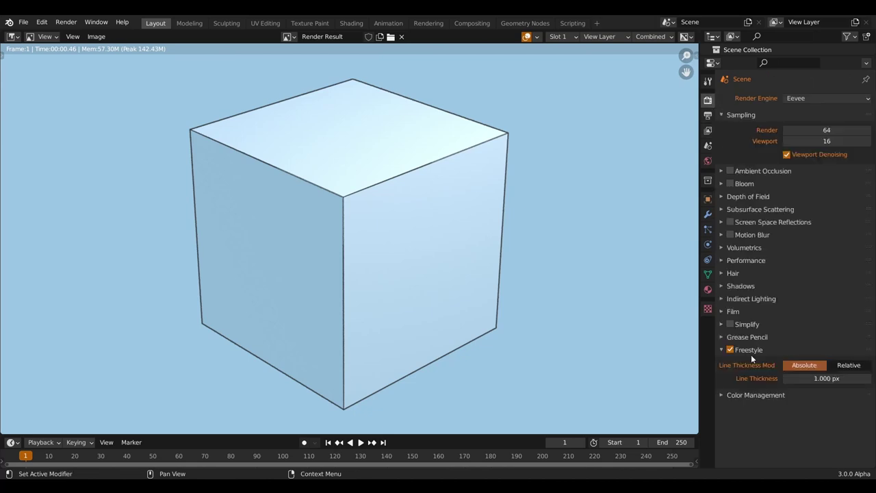
- Add LineSet 3 to the view layer and give it the Invisible Lines line style preset
click(708, 130)
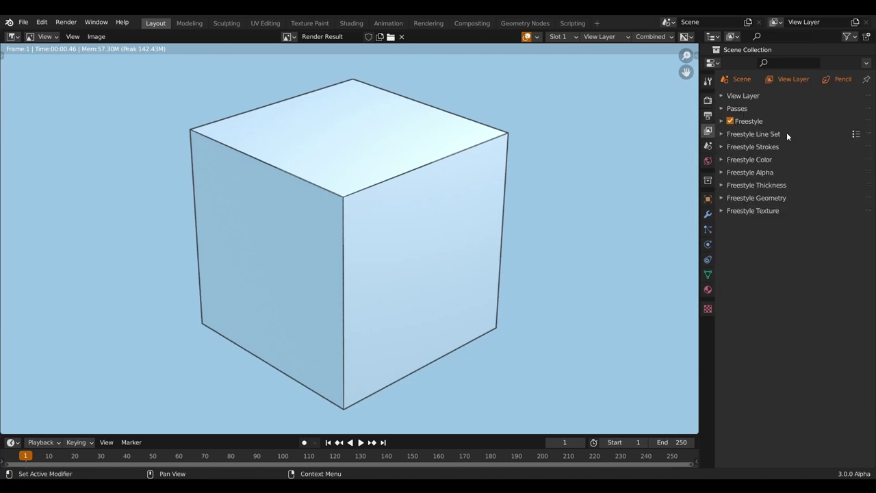
click(752, 134)
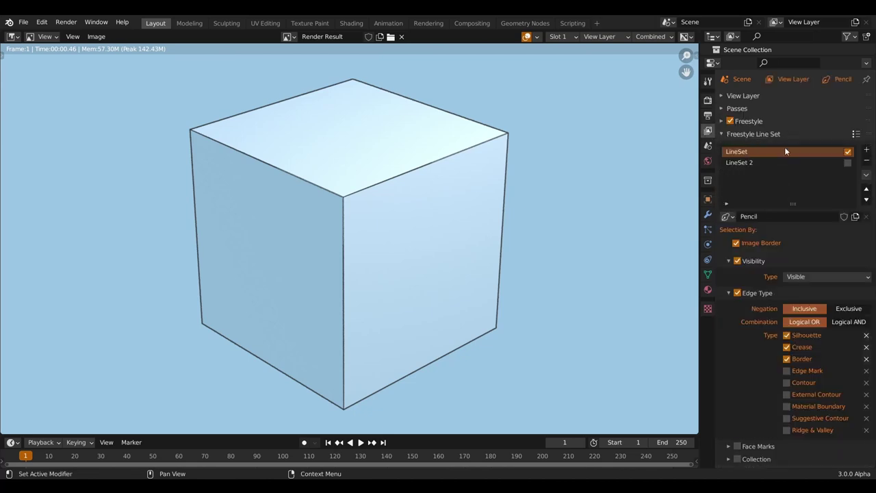
click(866, 150)
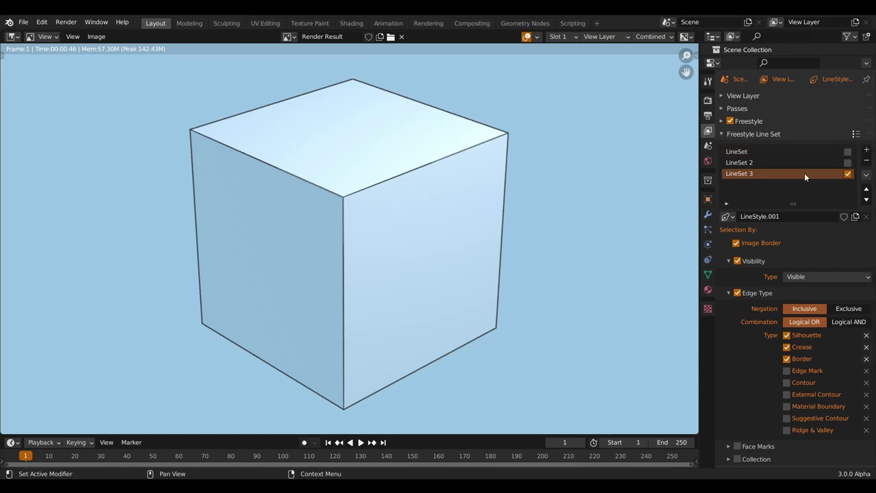
click(855, 135)
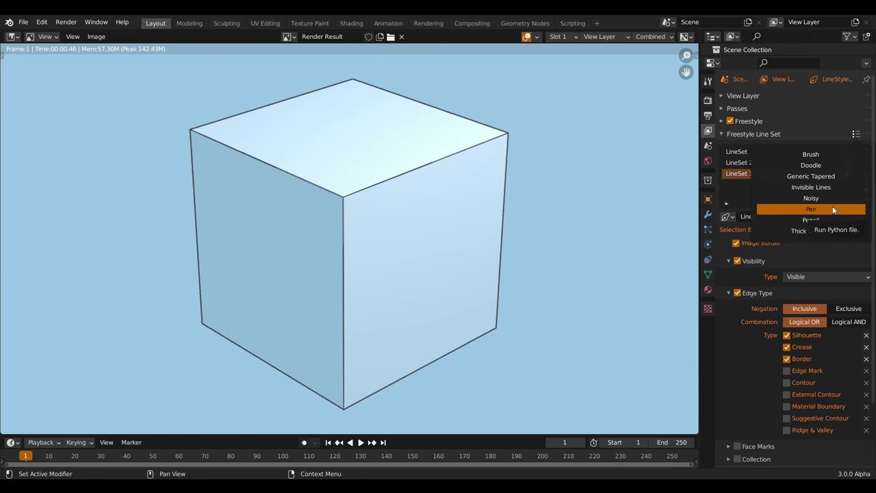
click(831, 189)
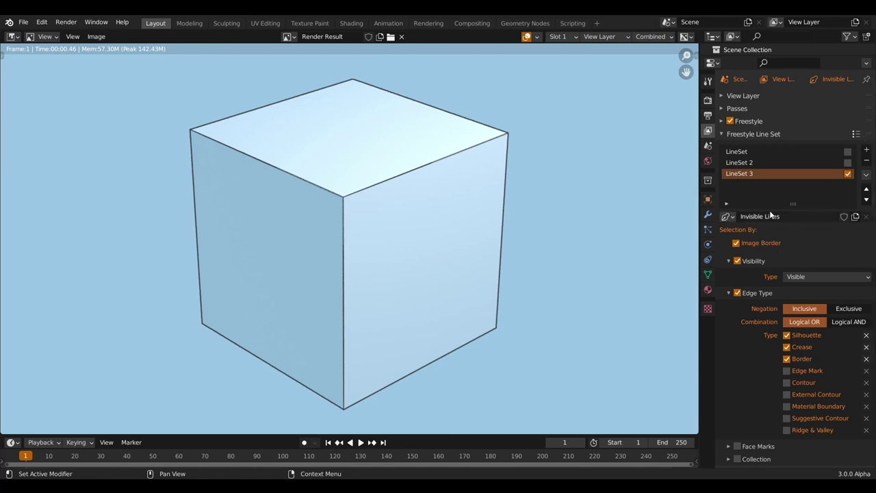
- Re-render the cube with LineSet 3's Invisible Lines style using F12
key(F12)
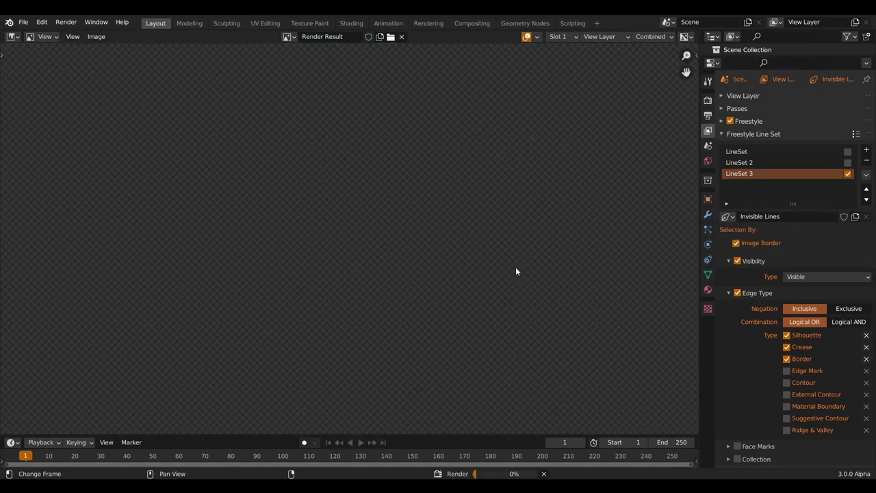